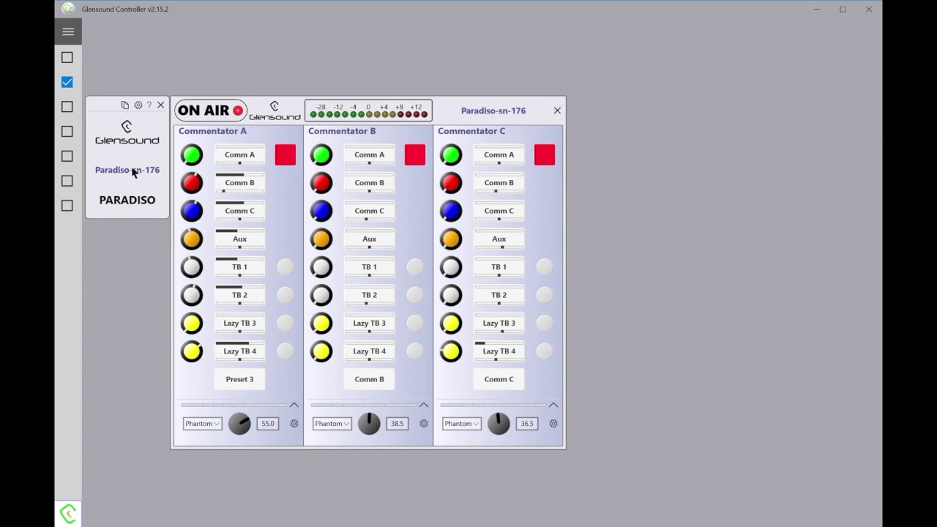
Open the Paradiso unit's Pots & Buttons configuration and review the mode options for Commentator A's Comm A button.
{"action": "left_click", "coordinate": [138, 106]}
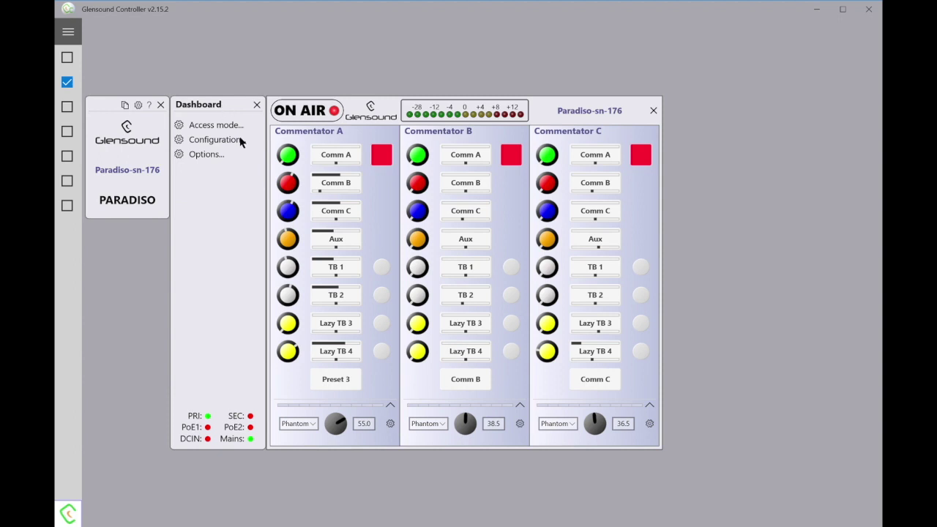
{"action": "left_click", "coordinate": [185, 144]}
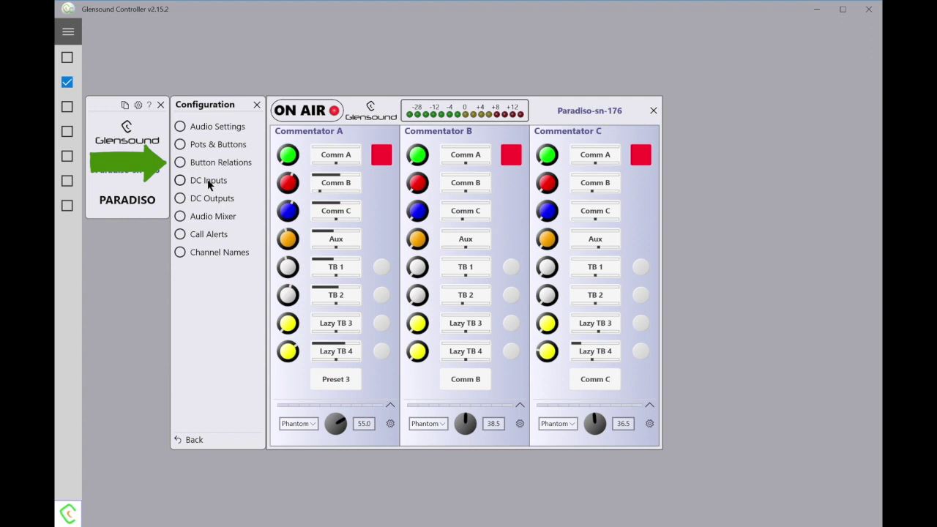
{"action": "left_click", "coordinate": [181, 146]}
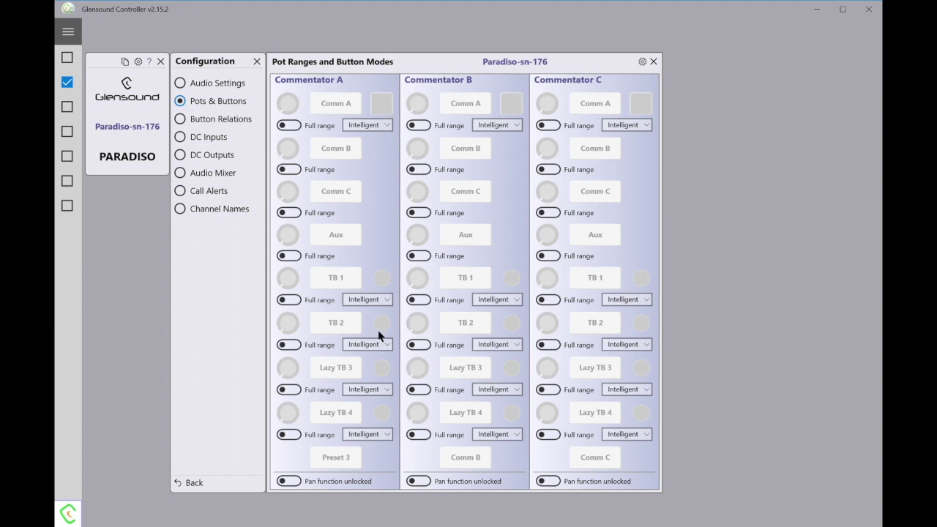
{"action": "left_click", "coordinate": [389, 127]}
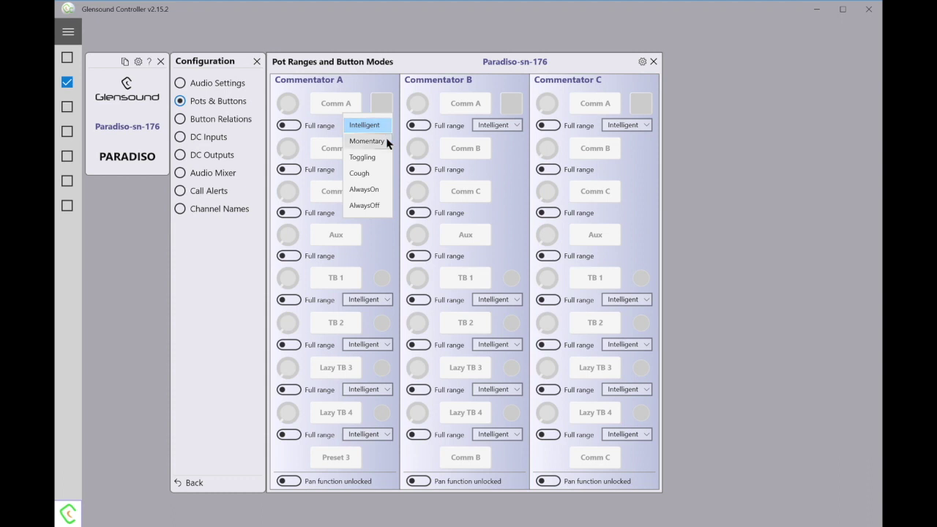
{"action": "left_click", "coordinate": [380, 114]}
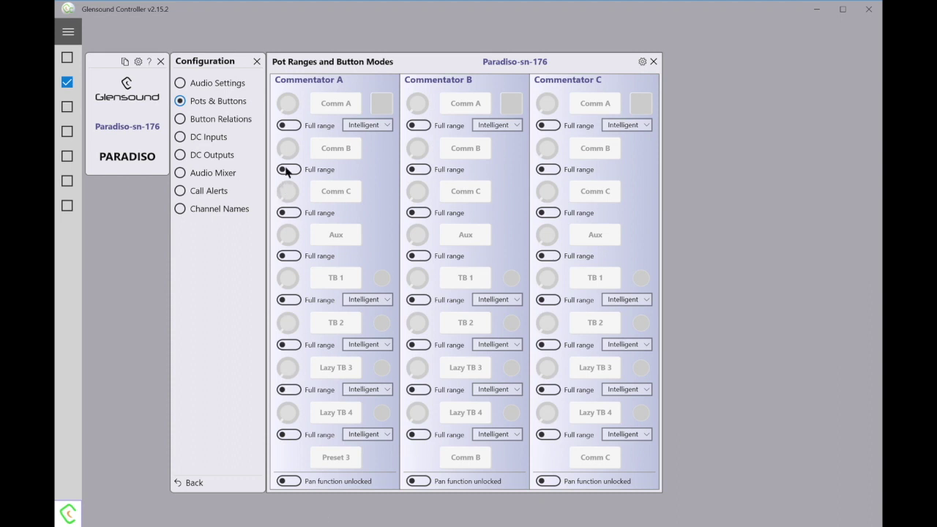
Try switching Commentator A's Comm A full range setting and pan function lock on and back off.
{"action": "left_click", "coordinate": [294, 126]}
{"action": "left_click", "coordinate": [289, 127]}
{"action": "left_click", "coordinate": [292, 129]}
{"action": "left_click", "coordinate": [284, 128]}
{"action": "left_click", "coordinate": [295, 485]}
{"action": "left_click", "coordinate": [290, 481]}
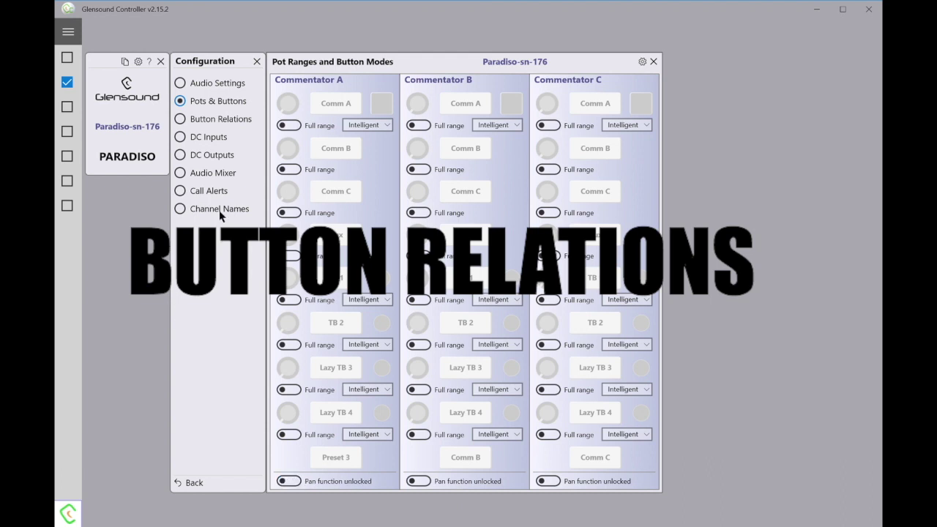
Open the Button Relations configuration and review the relations with Commentator A's Comm A and TB 1 as controlling buttons.
{"action": "left_click", "coordinate": [180, 119]}
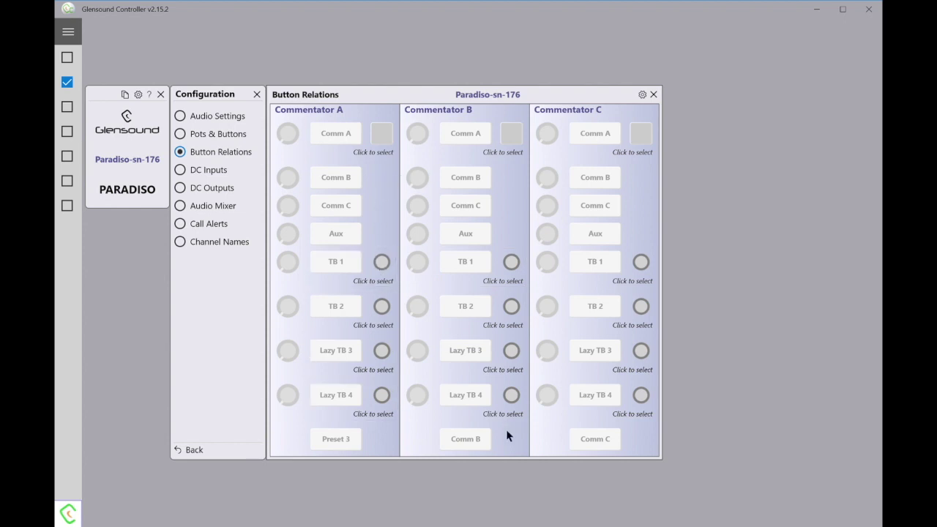
{"action": "left_click", "coordinate": [380, 134]}
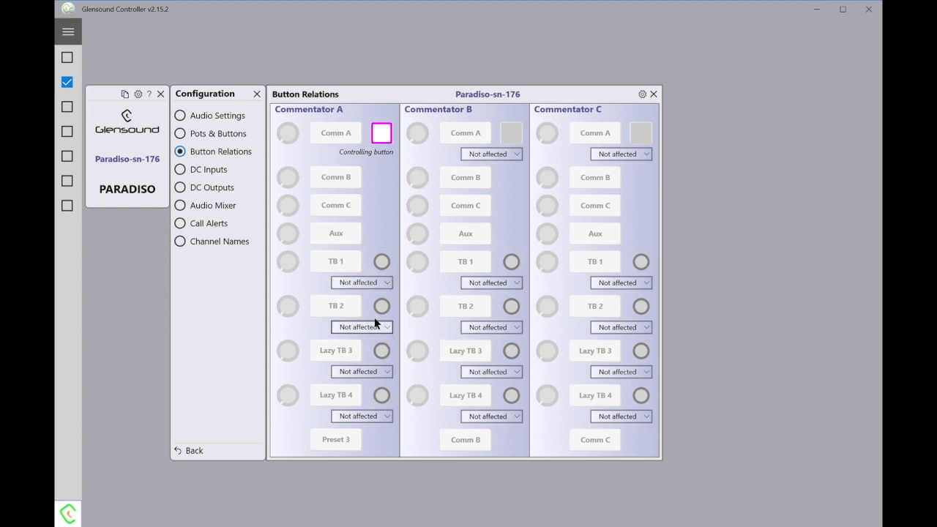
{"action": "left_click", "coordinate": [390, 284]}
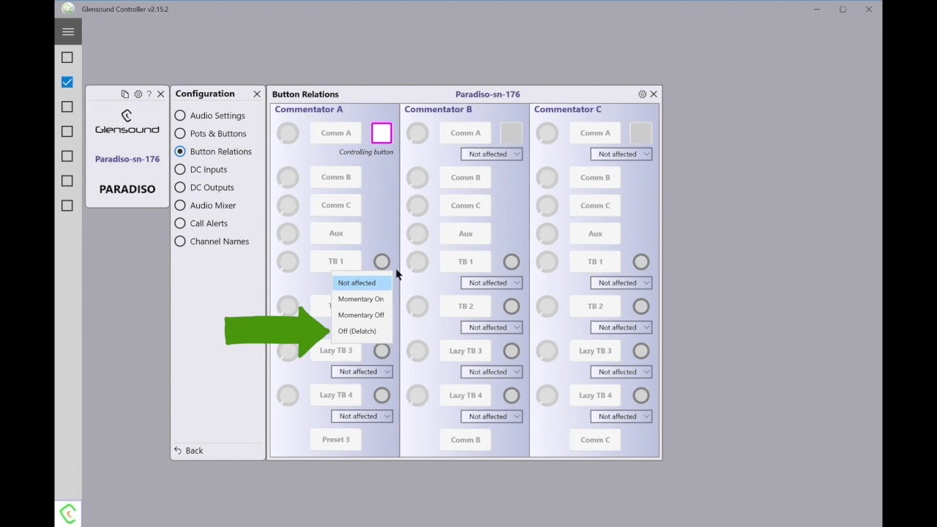
{"action": "left_click", "coordinate": [376, 220]}
{"action": "left_click", "coordinate": [385, 137]}
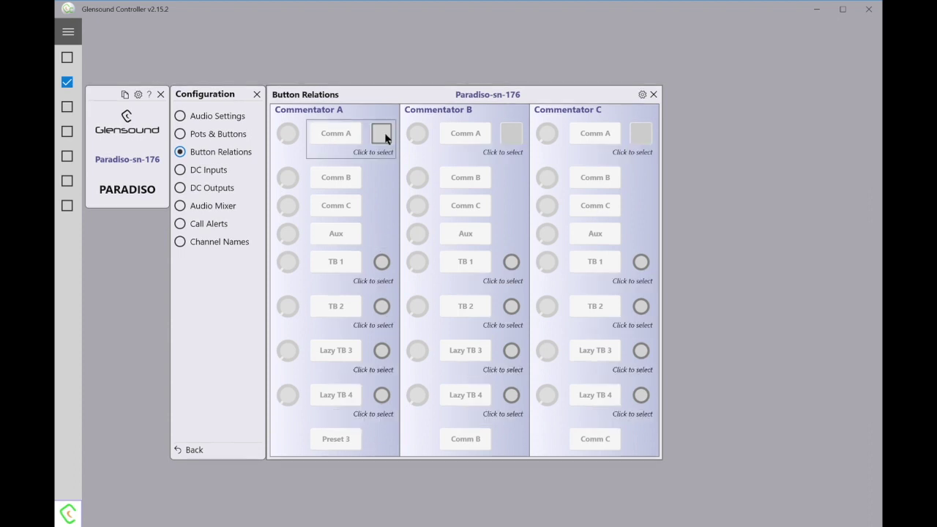
{"action": "left_click", "coordinate": [381, 262]}
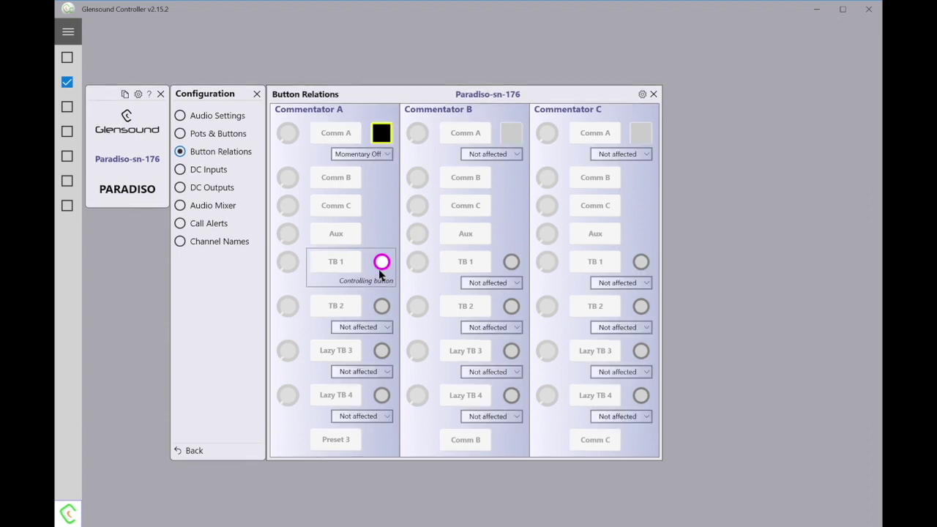
Open the DC Inputs configuration, select I/O 1 (pin 1) and set its mode to Momentary.
{"action": "left_click", "coordinate": [181, 170]}
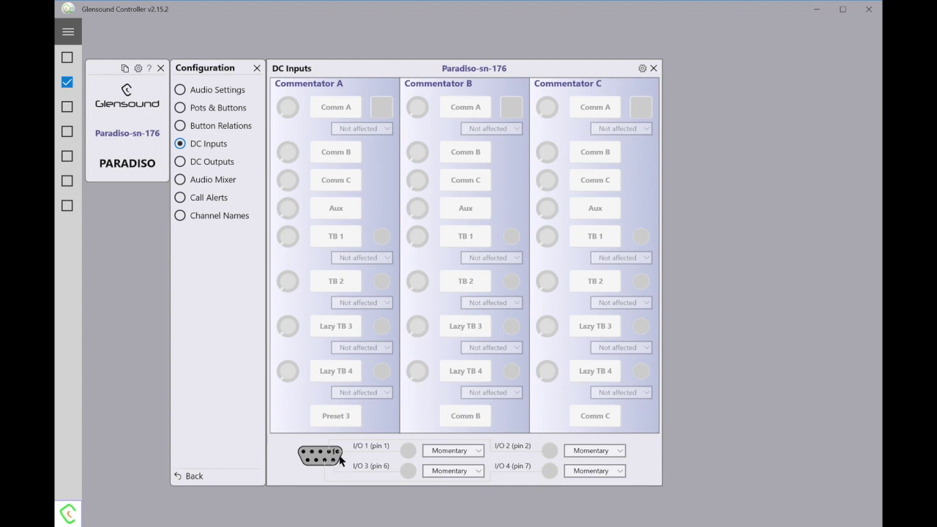
{"action": "left_click", "coordinate": [379, 455]}
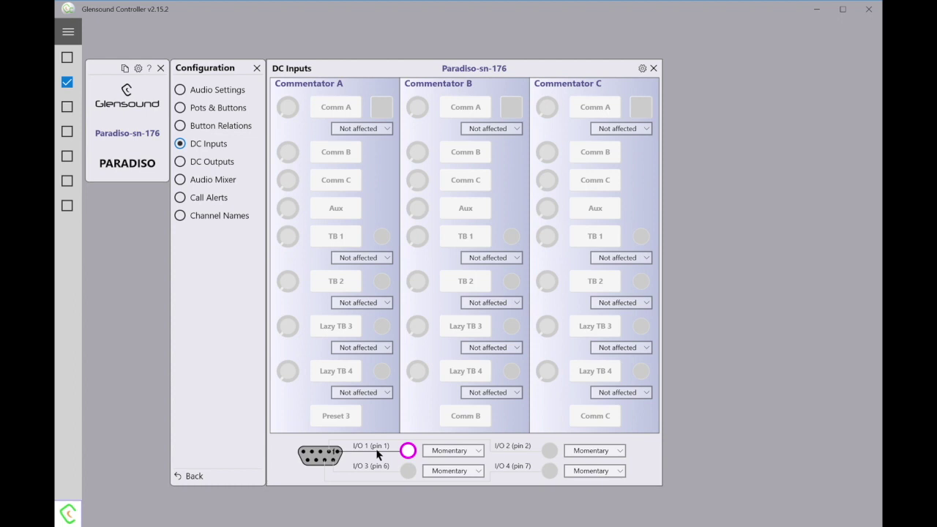
{"action": "left_click", "coordinate": [480, 452]}
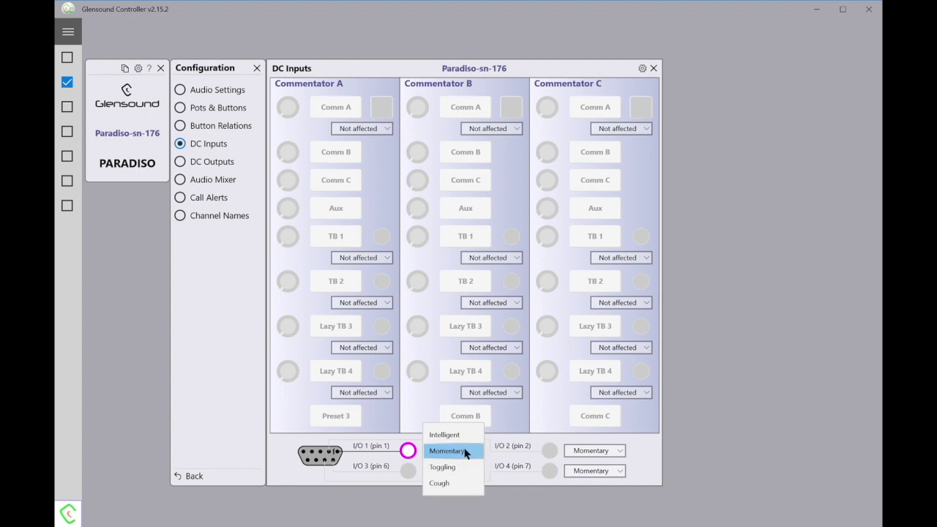
{"action": "left_click", "coordinate": [465, 452]}
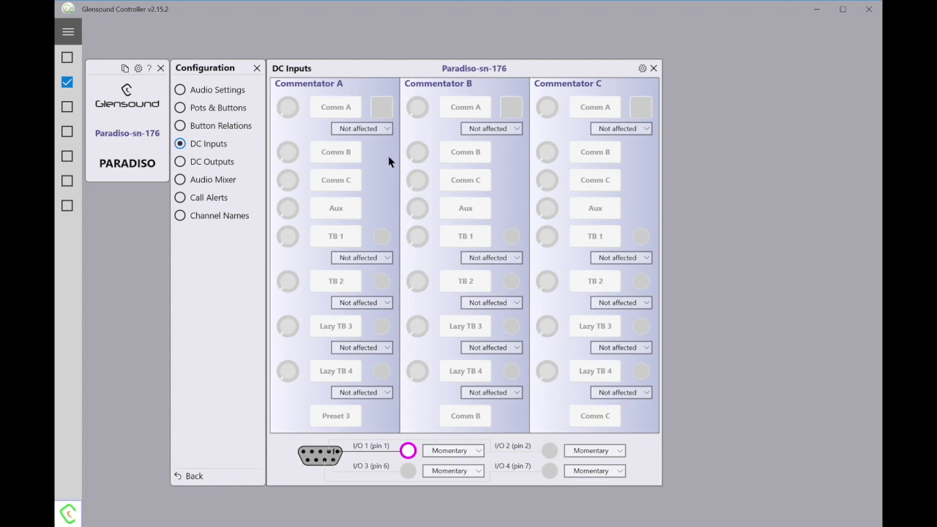
Review the actions I/O 1 can trigger on Commentator A's Comm A and Lazy TB 3 buttons.
{"action": "left_click", "coordinate": [383, 128]}
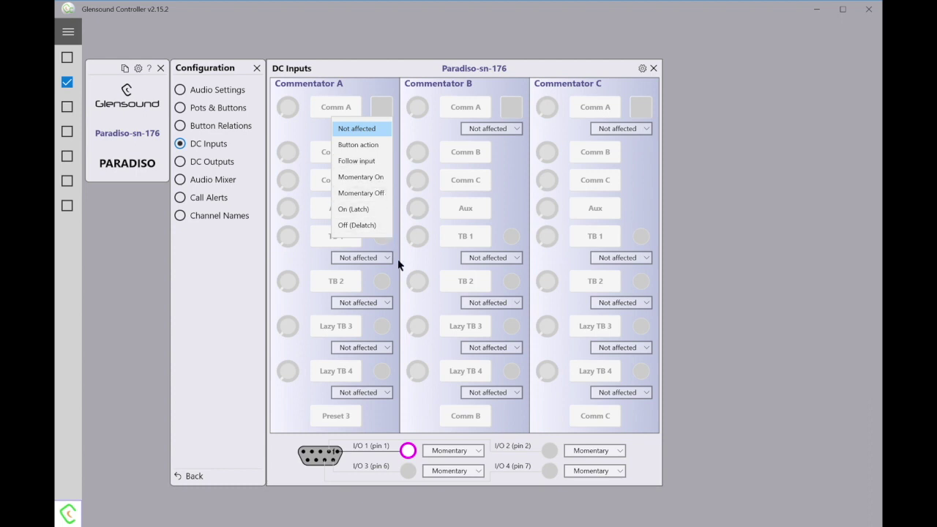
{"action": "left_click", "coordinate": [415, 265]}
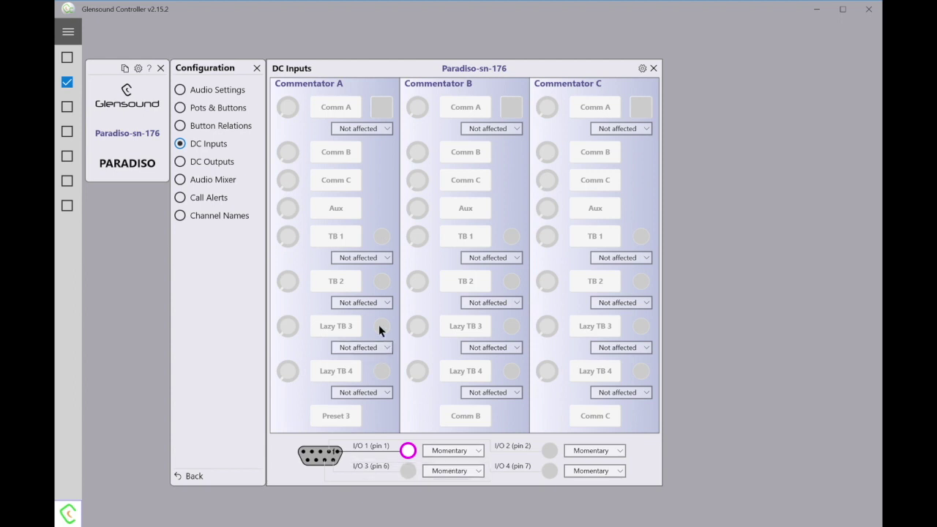
{"action": "left_click", "coordinate": [382, 348]}
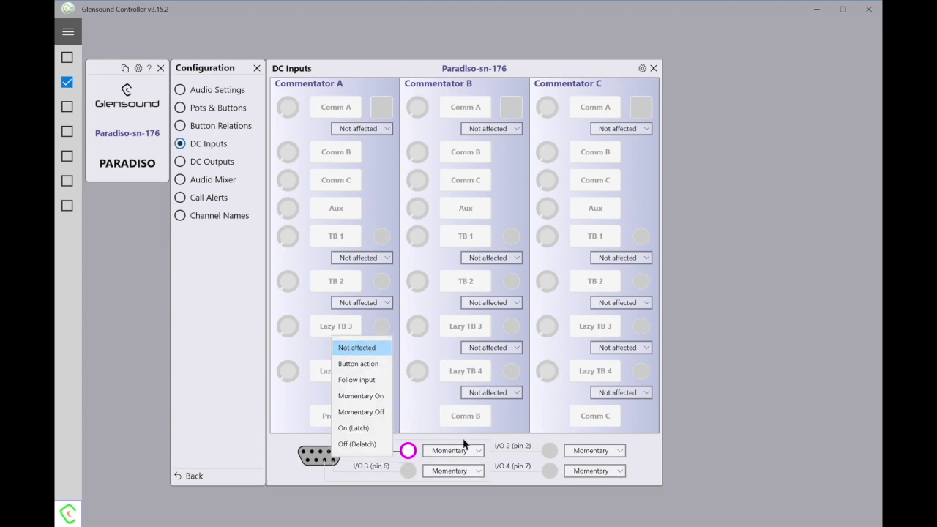
{"action": "left_click", "coordinate": [379, 356]}
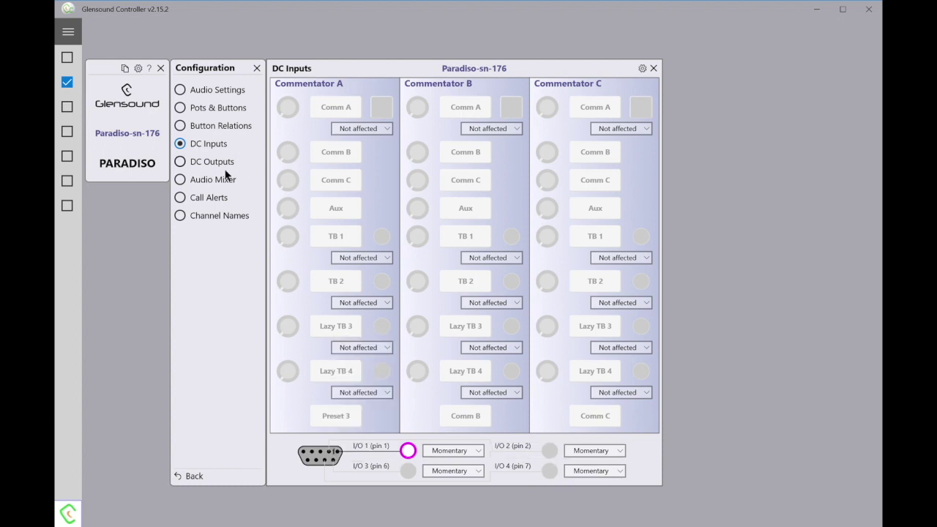
Open the DC Outputs configuration and switch I/O 3 (pin 6) and I/O 4 (pin 7) to Output.
{"action": "left_click", "coordinate": [180, 162]}
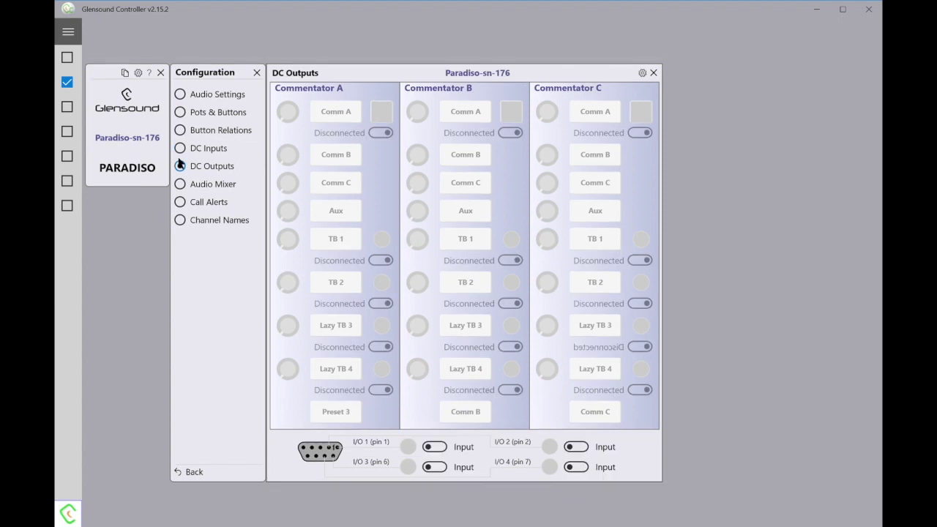
{"action": "left_click", "coordinate": [436, 467]}
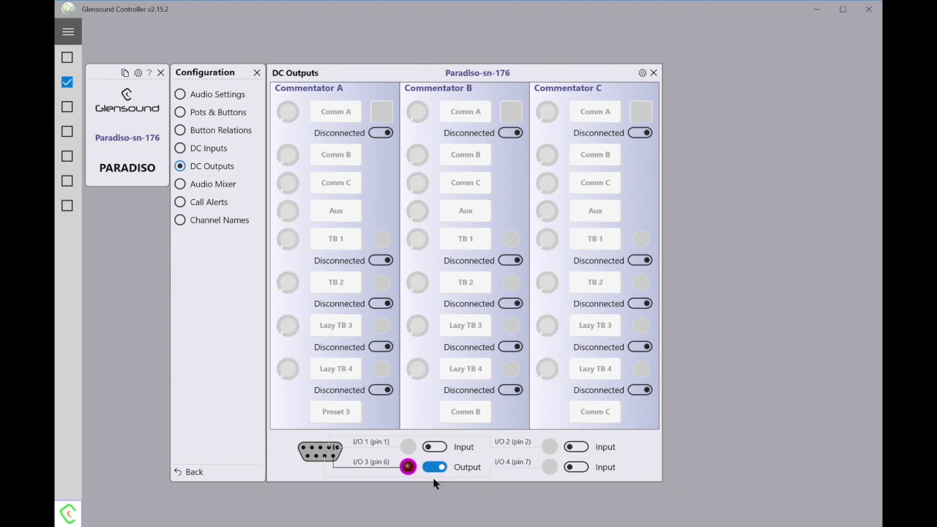
{"action": "left_click", "coordinate": [588, 468]}
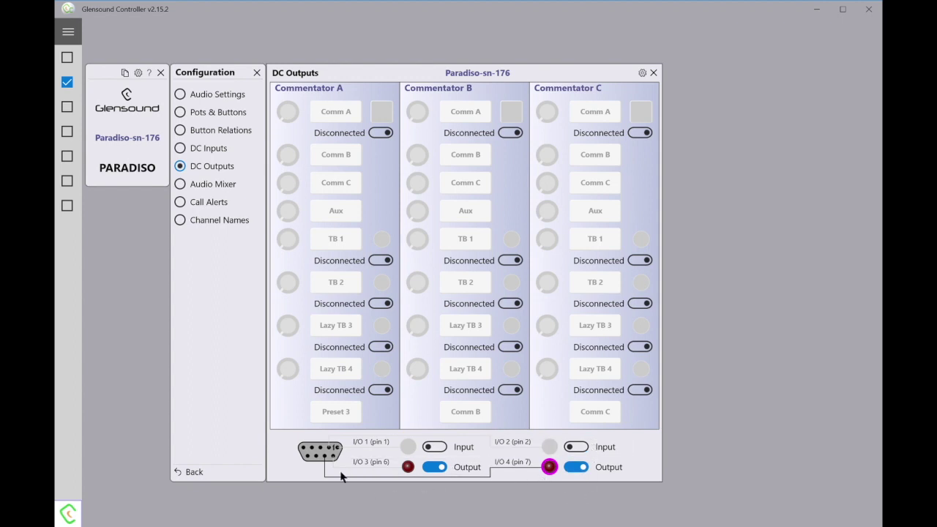
Connect Commentator C's Comm A and TB 1 buttons to the I/O 4 output.
{"action": "left_click", "coordinate": [640, 132]}
{"action": "left_click", "coordinate": [638, 261]}
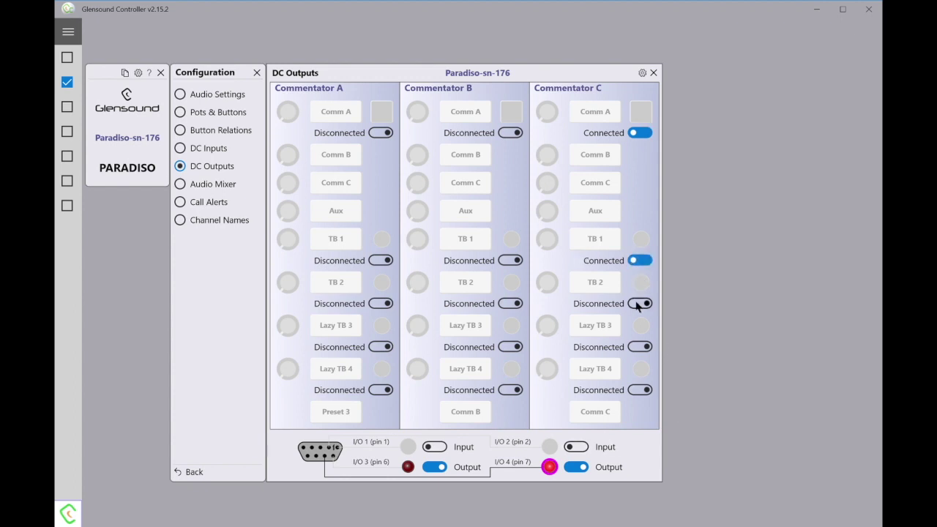